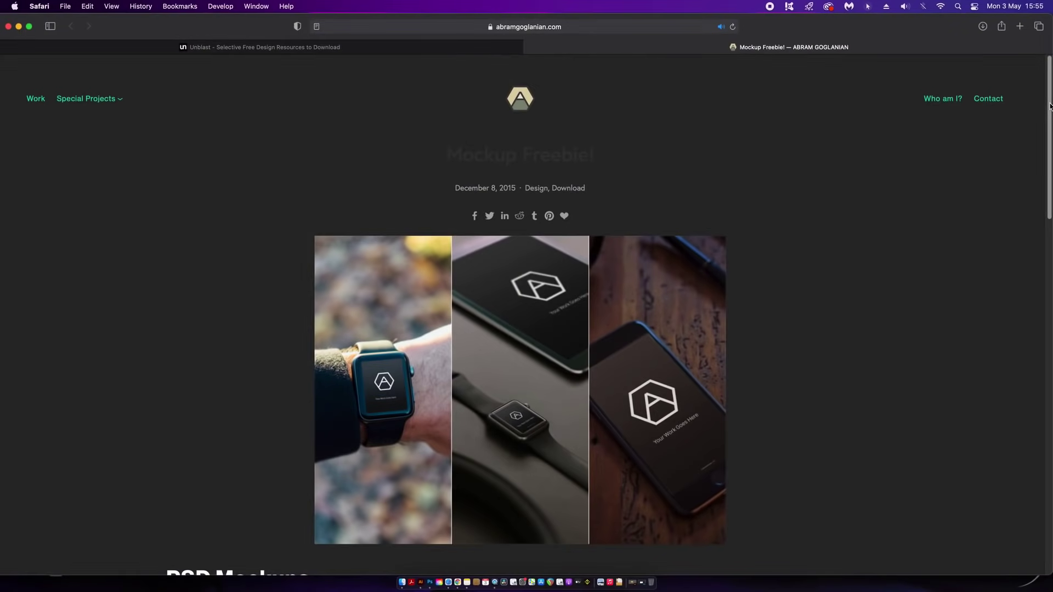
Scroll the layer list of magazine mockup 4.psd down to the bg group's Levels adjustment.
{"action": "scroll", "coordinate": [478, 253], "scroll_direction": "down", "scroll_amount": 3}
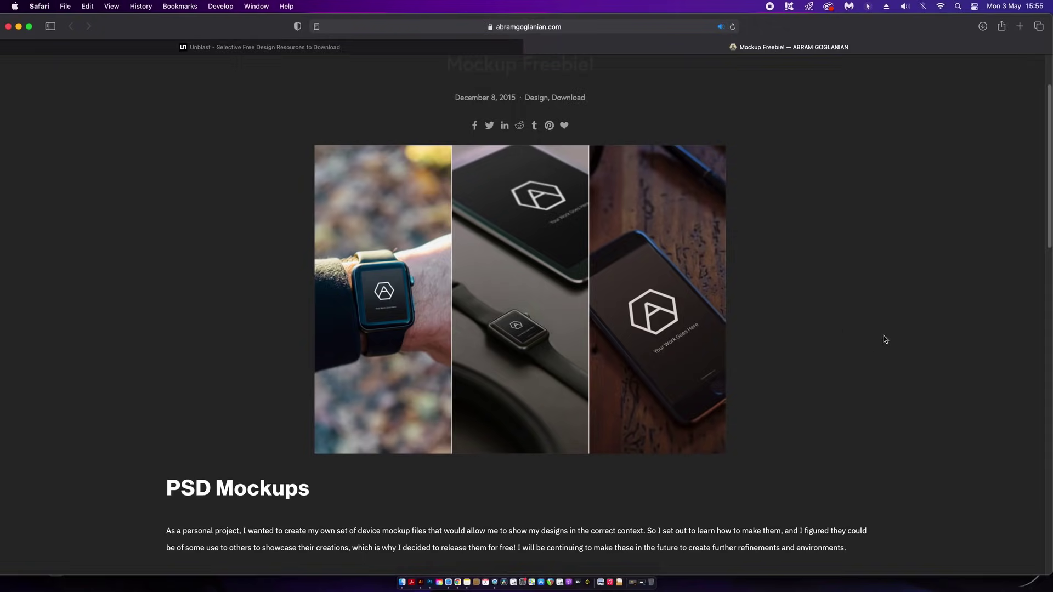
{"action": "left_click_drag", "start_coordinate": [1050, 241], "coordinate": [1050, 291]}
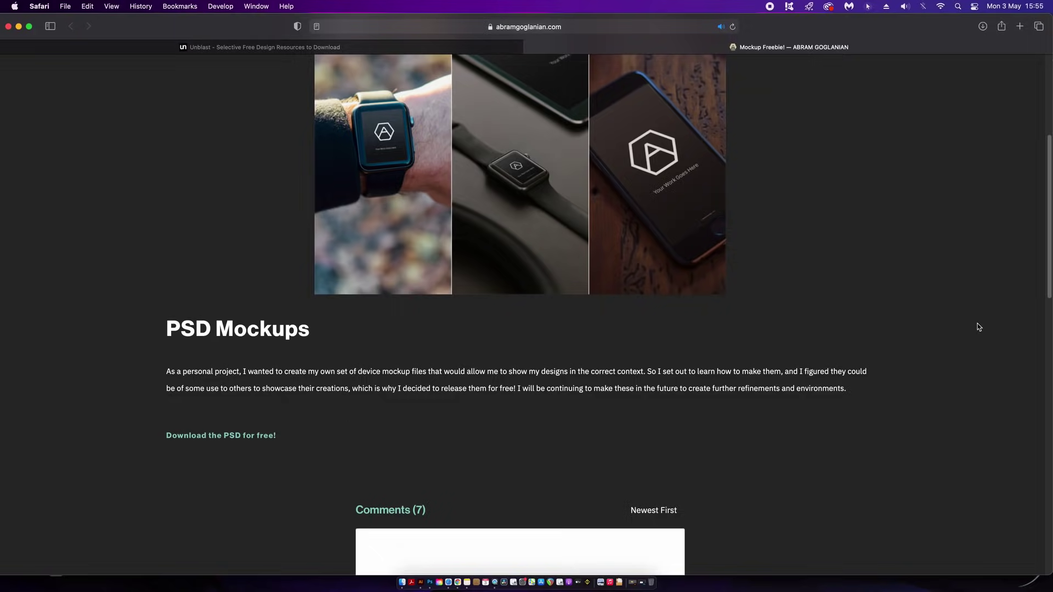
{"action": "left_click_drag", "start_coordinate": [1050, 283], "coordinate": [1050, 225]}
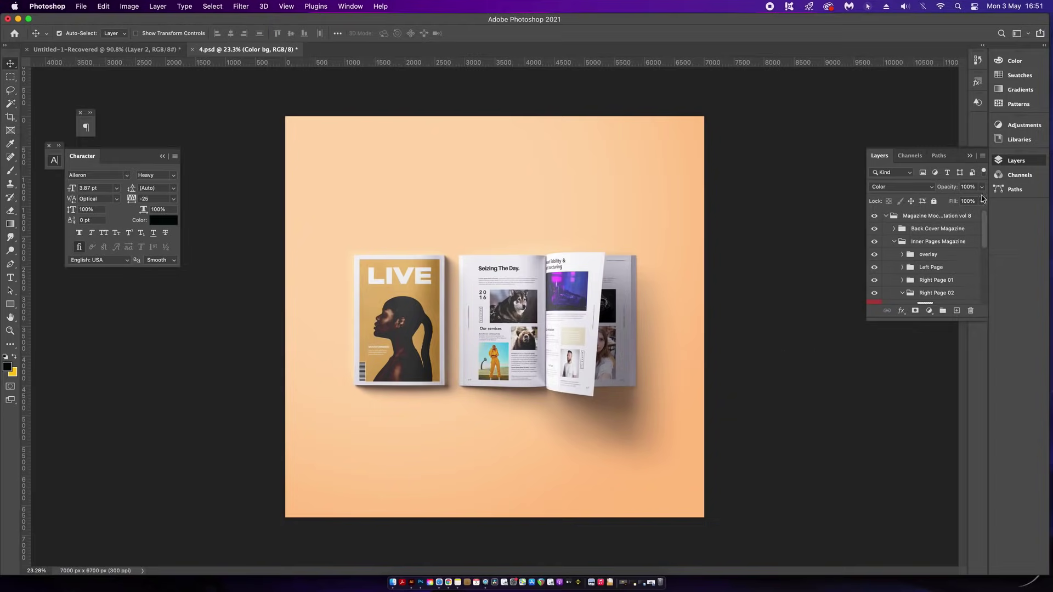
Reopen the Layers panel, close the Levels properties and select the bg group's background placeholder layer.
{"action": "left_click", "coordinate": [1006, 162]}
{"action": "left_click", "coordinate": [1007, 162]}
{"action": "scroll", "coordinate": [922, 263], "scroll_direction": "down", "scroll_amount": 4}
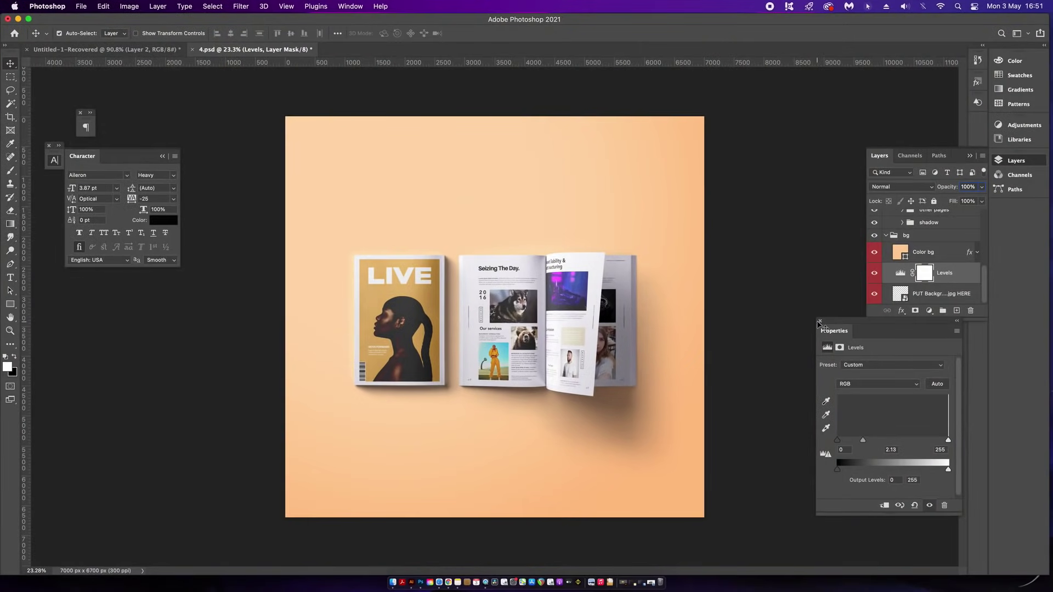
{"action": "left_click", "coordinate": [819, 322]}
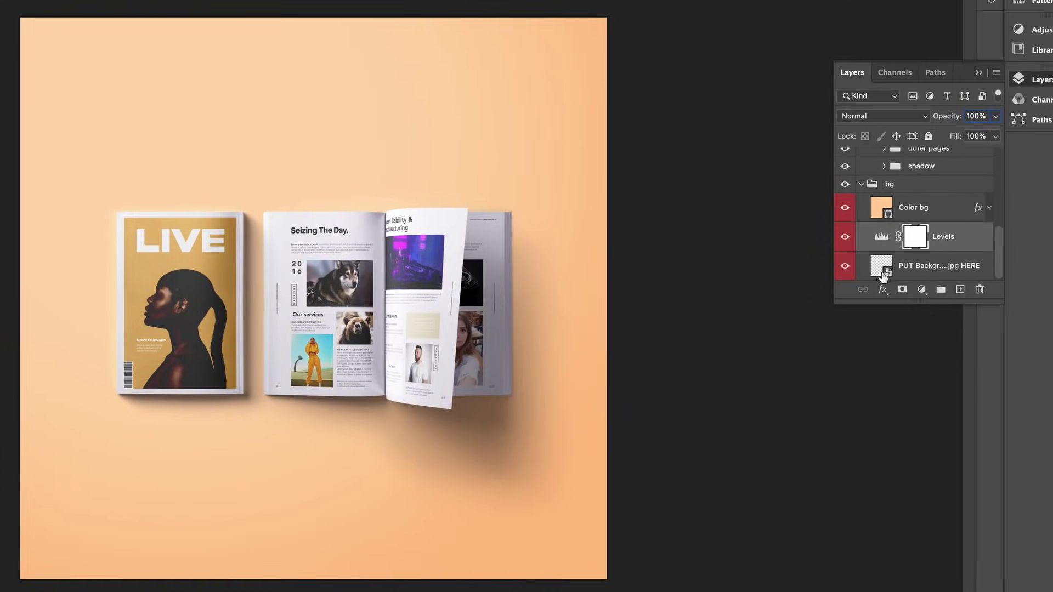
{"action": "left_click", "coordinate": [875, 267]}
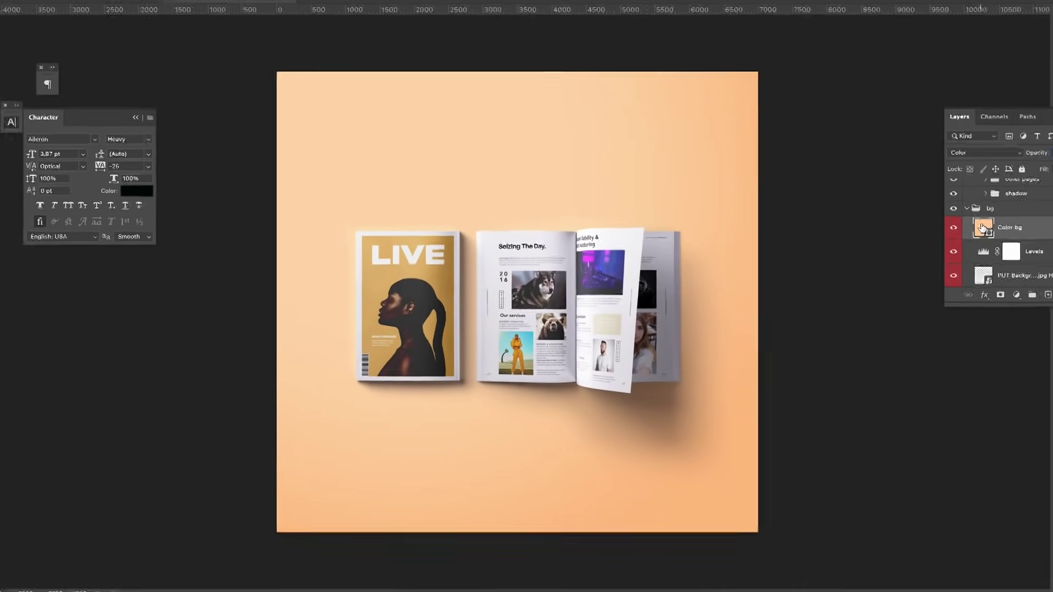
Change the Color bg fill from peach to pink, then to light blue.
{"action": "double_click", "coordinate": [982, 227]}
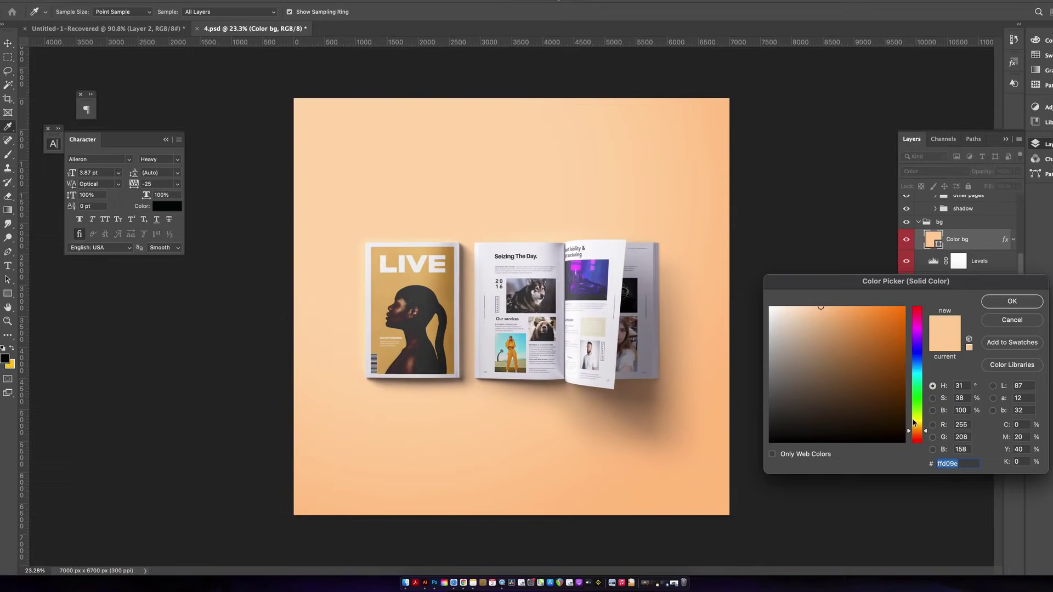
{"action": "type", "text": "ff9ed0"}
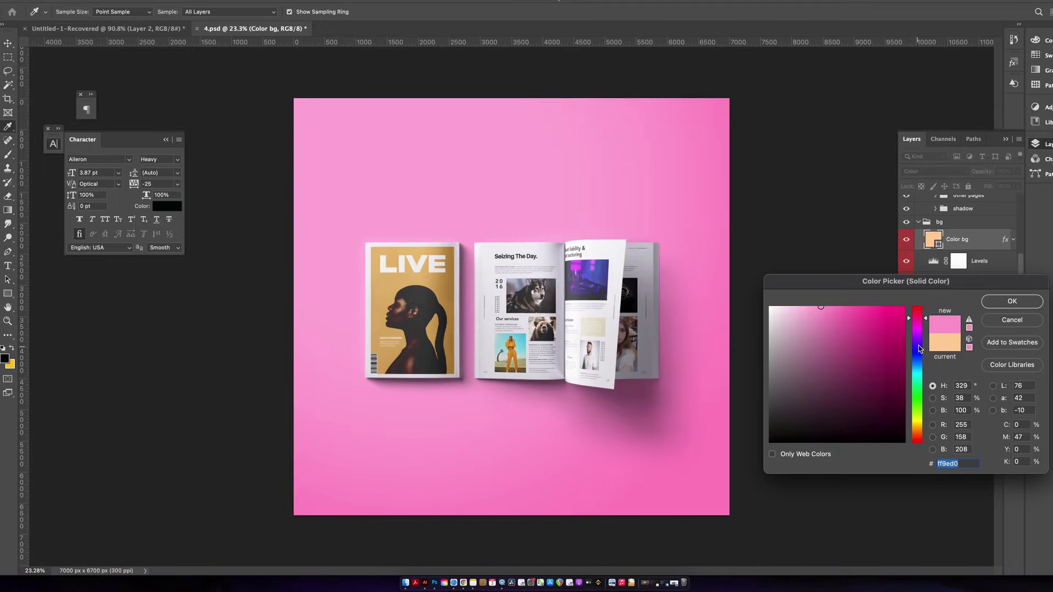
{"action": "left_click", "coordinate": [917, 364]}
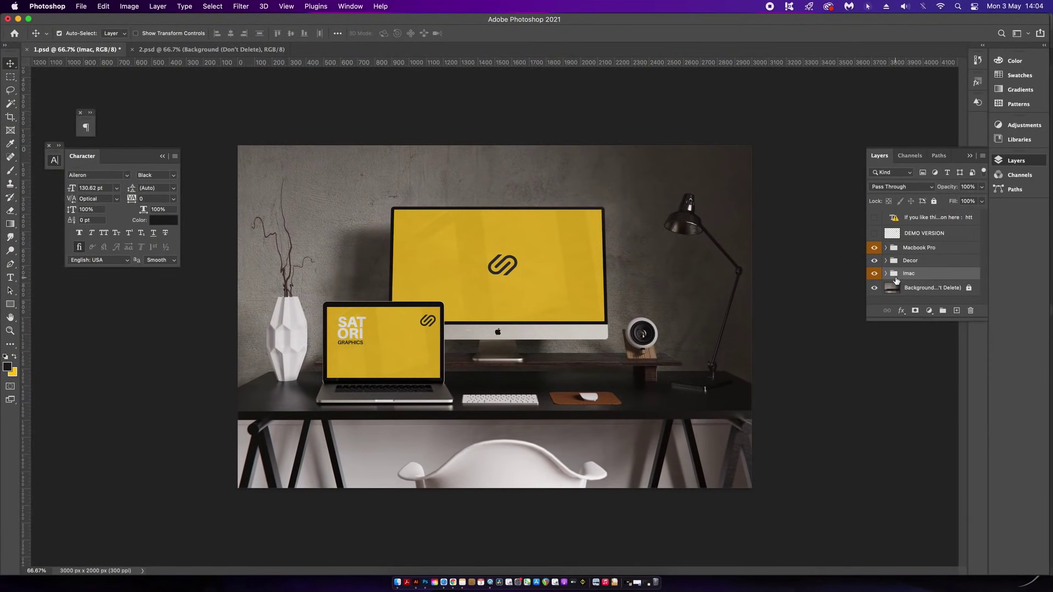
Open the Imac group's YOUR ARTWORK screen smart object, close it, and switch to 2.psd.
{"action": "left_click", "coordinate": [886, 273]}
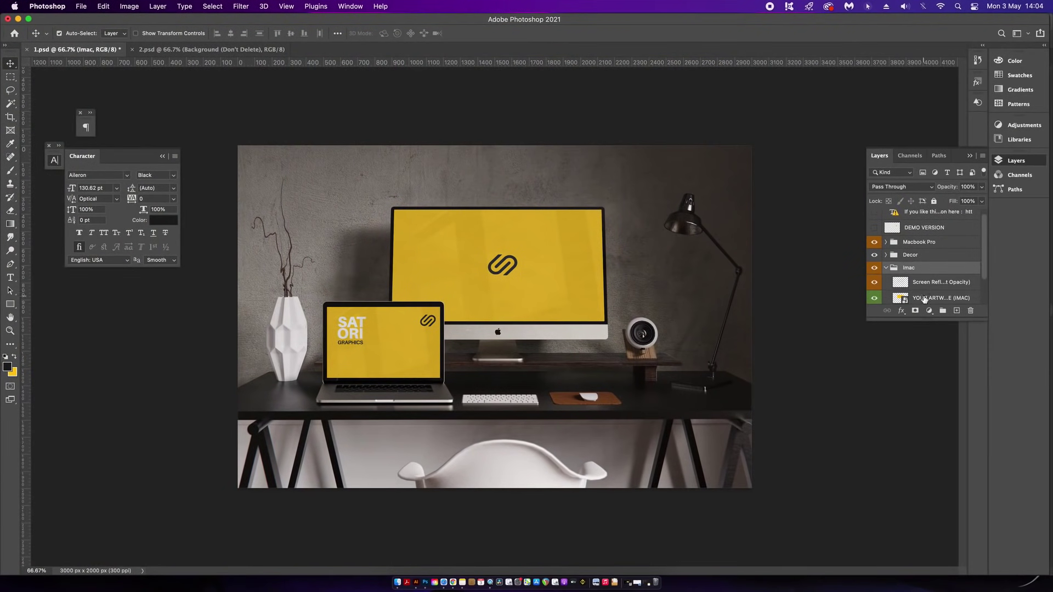
{"action": "left_click", "coordinate": [901, 292]}
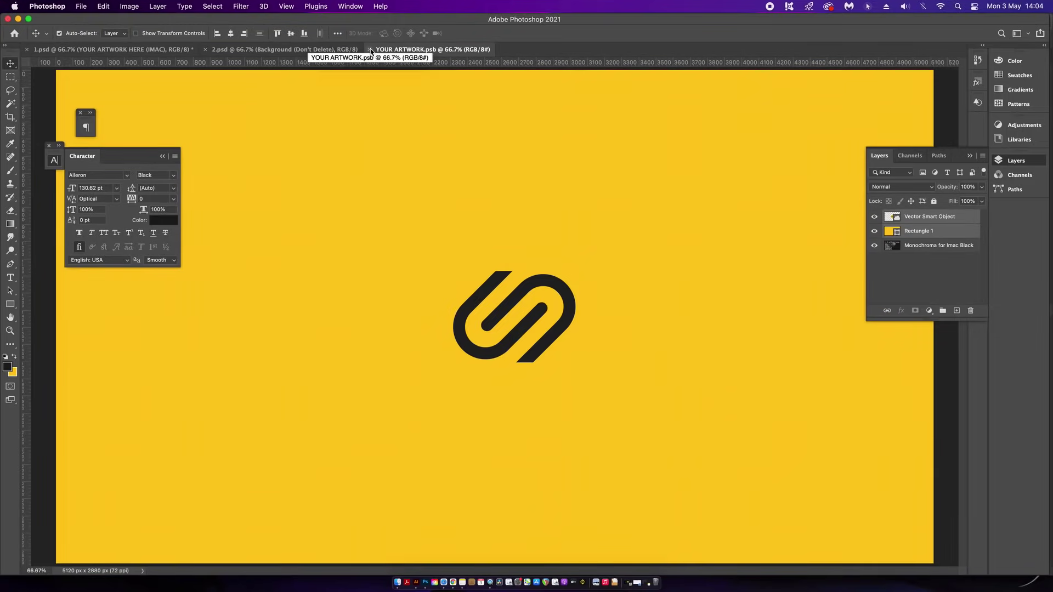
{"action": "left_click", "coordinate": [370, 49]}
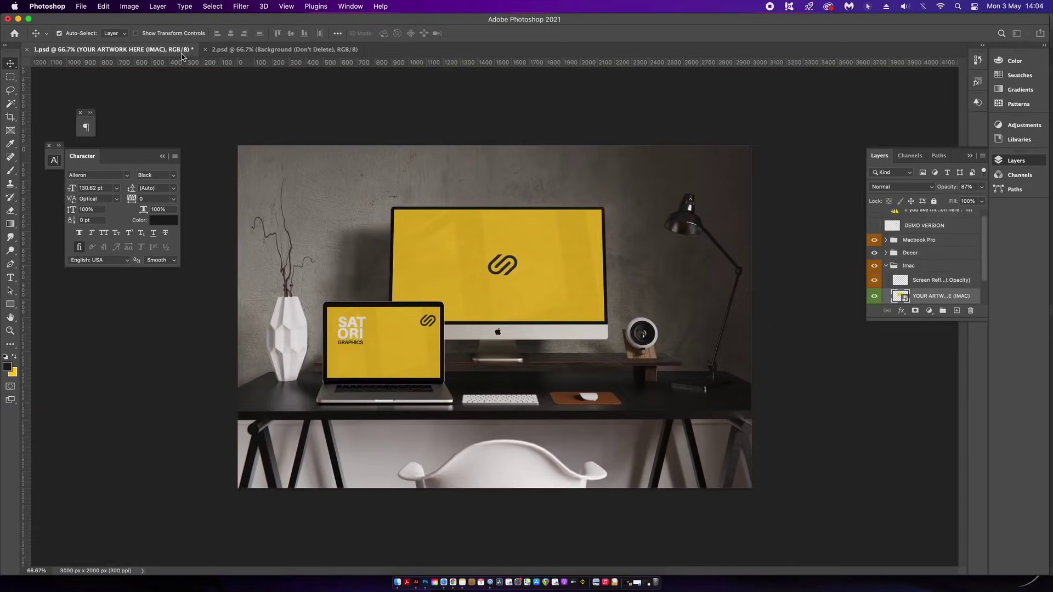
{"action": "left_click", "coordinate": [267, 50]}
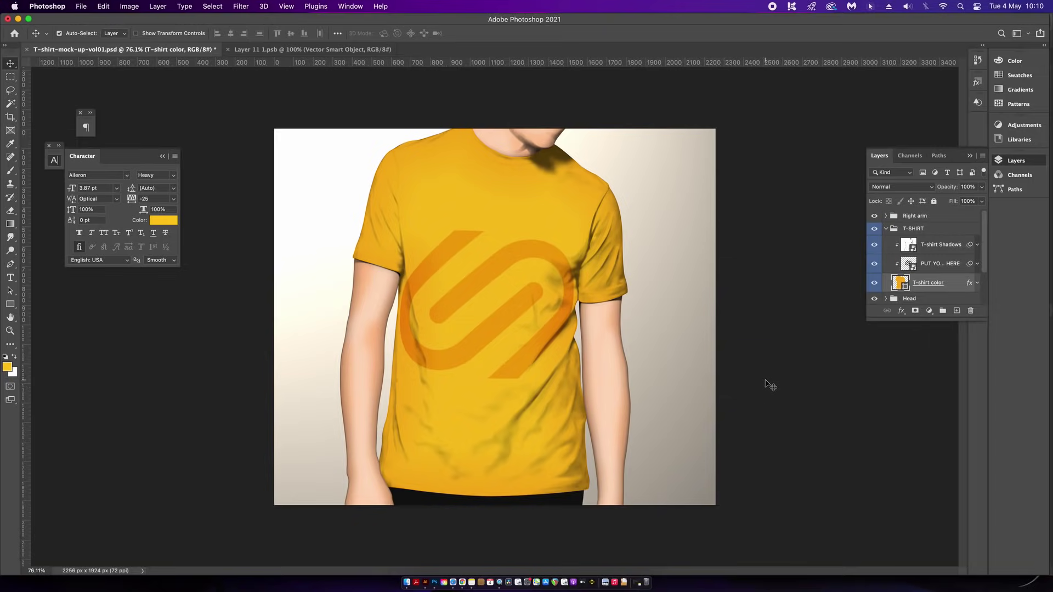
Preview the T-shirt color fill in blue, then cancel to keep the shirt yellow.
{"action": "double_click", "coordinate": [900, 282]}
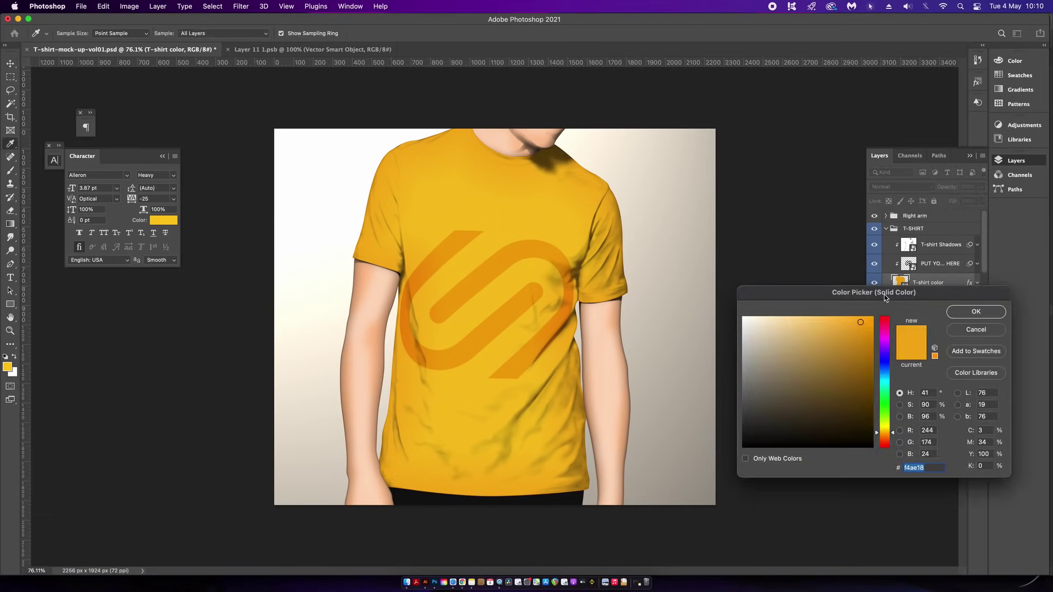
{"action": "left_click", "coordinate": [889, 375]}
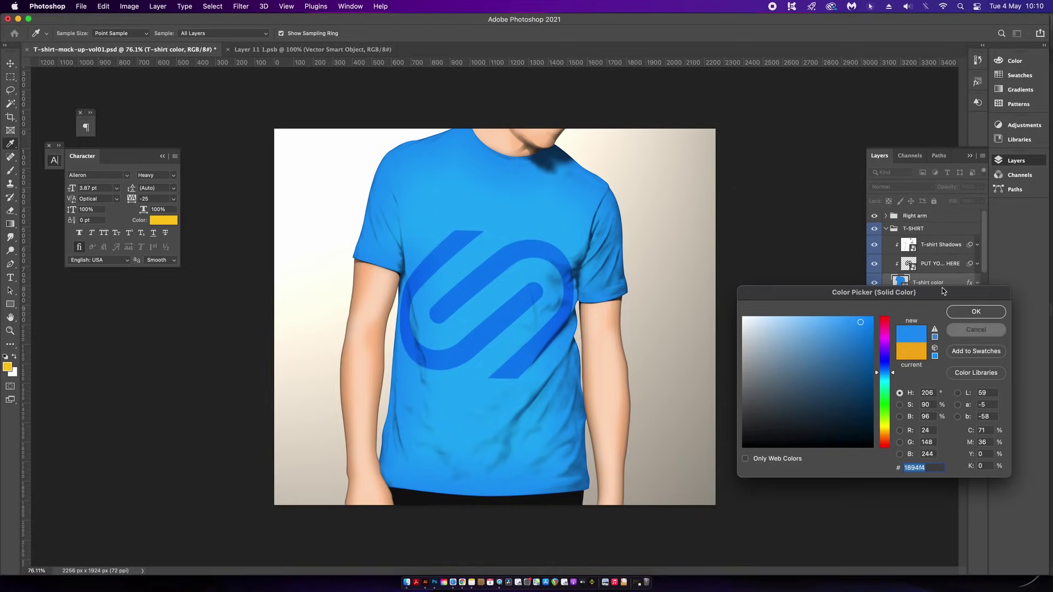
{"action": "left_click", "coordinate": [961, 332]}
Collapse the T-SHIRT group, expand Head, and darken the Head skin-tone colour fill.
{"action": "left_click", "coordinate": [888, 229]}
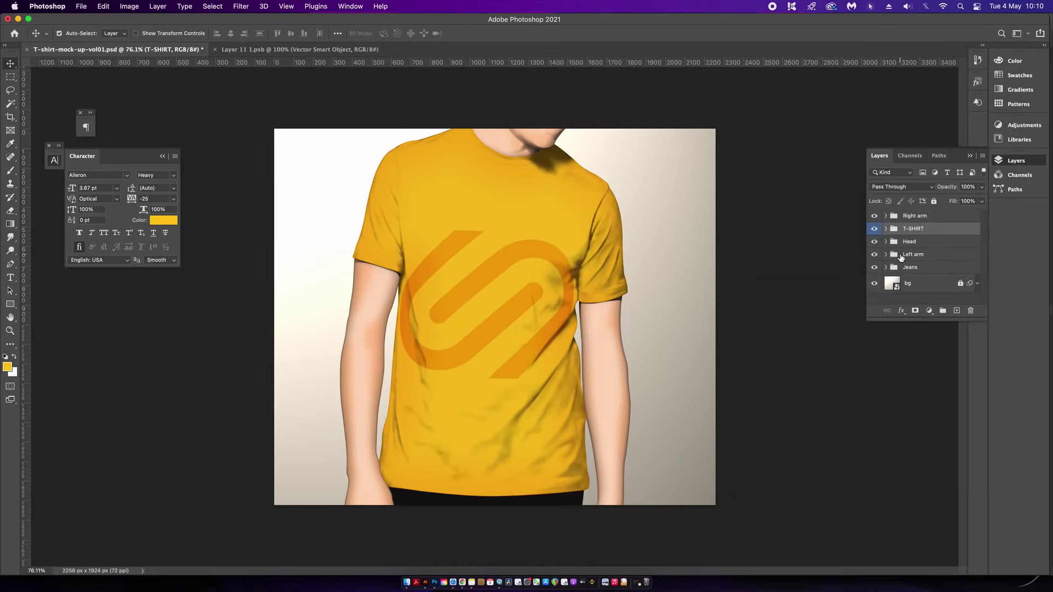
{"action": "left_click", "coordinate": [887, 243]}
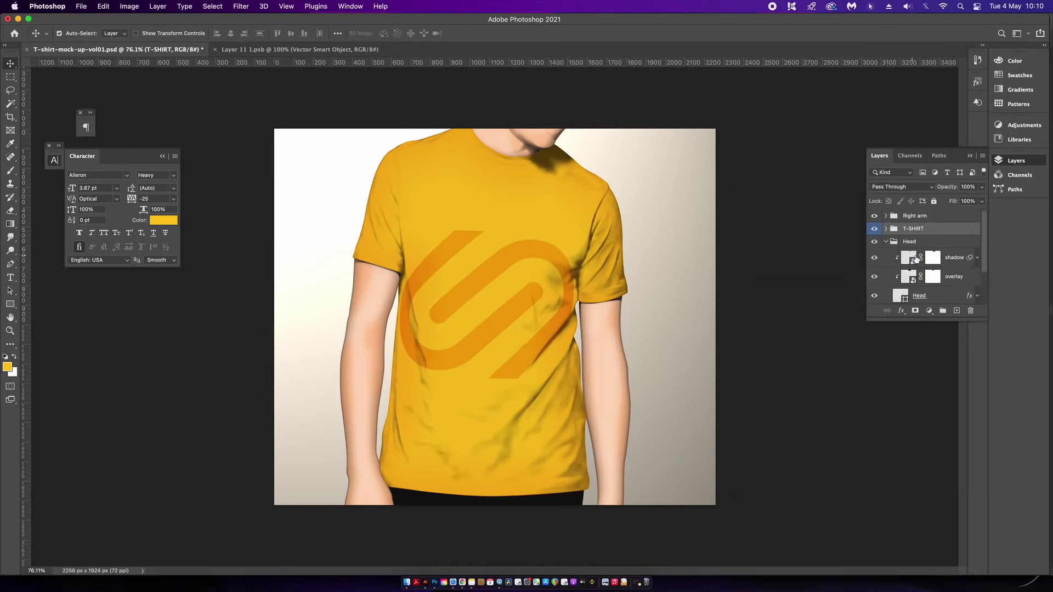
{"action": "scroll", "coordinate": [913, 290], "scroll_direction": "down", "scroll_amount": 1}
{"action": "left_click", "coordinate": [900, 290]}
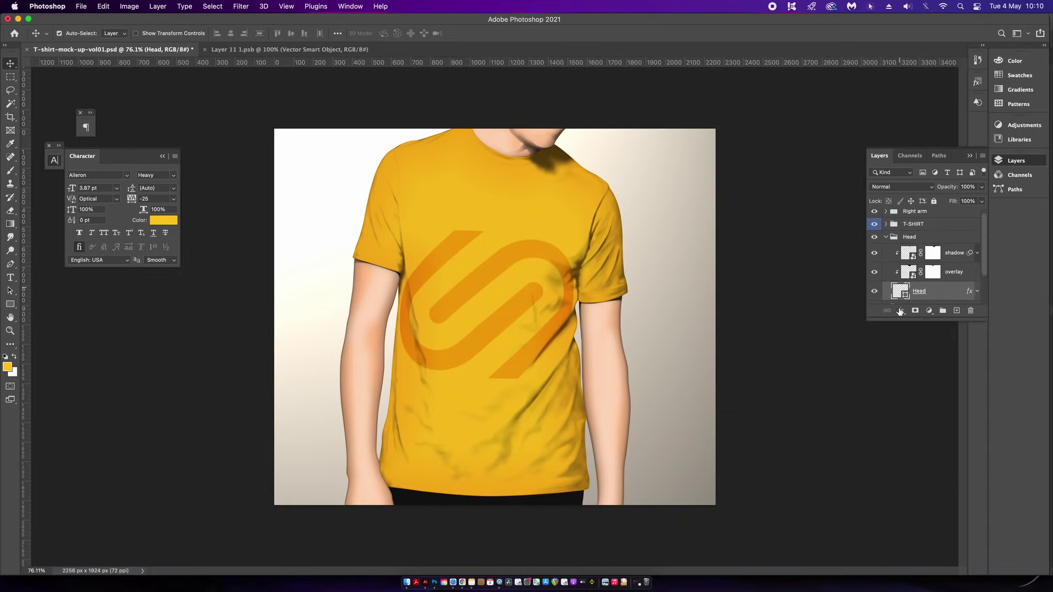
{"action": "left_click", "coordinate": [897, 315]}
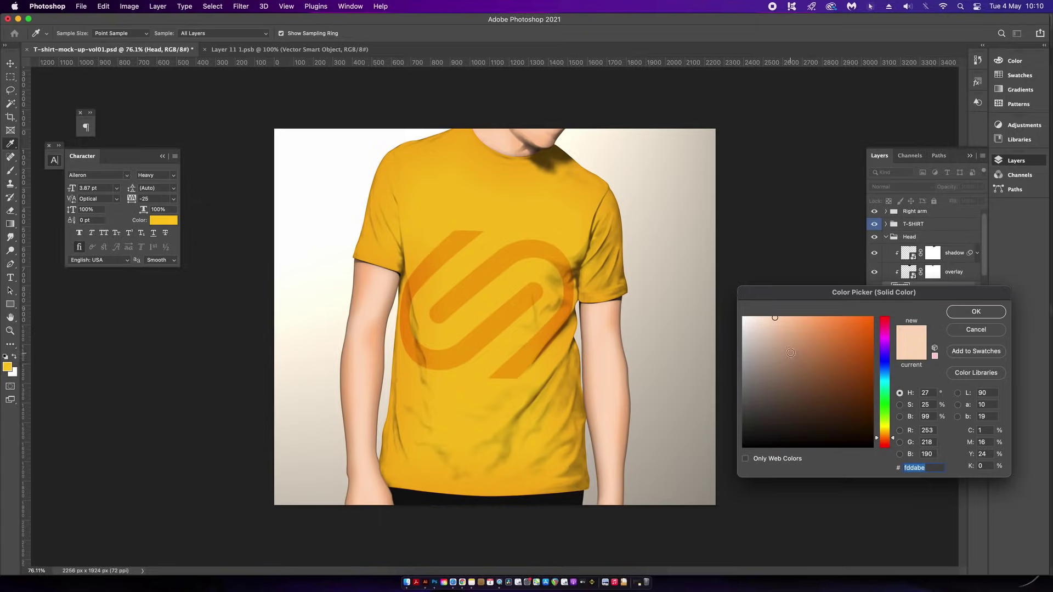
{"action": "left_click", "coordinate": [791, 353]}
{"action": "left_click", "coordinate": [796, 377]}
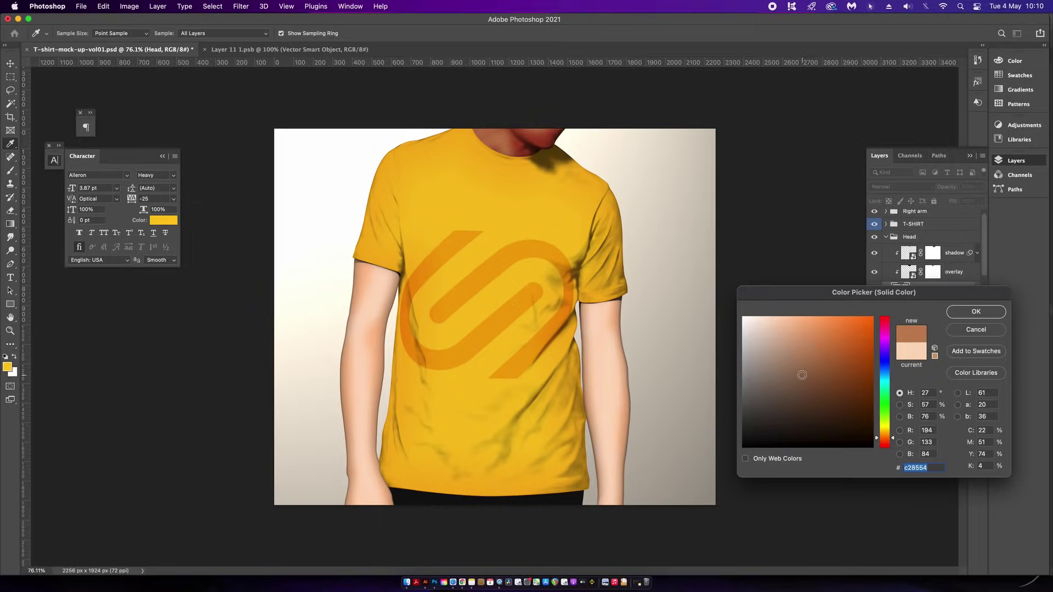
{"action": "left_click", "coordinate": [797, 378]}
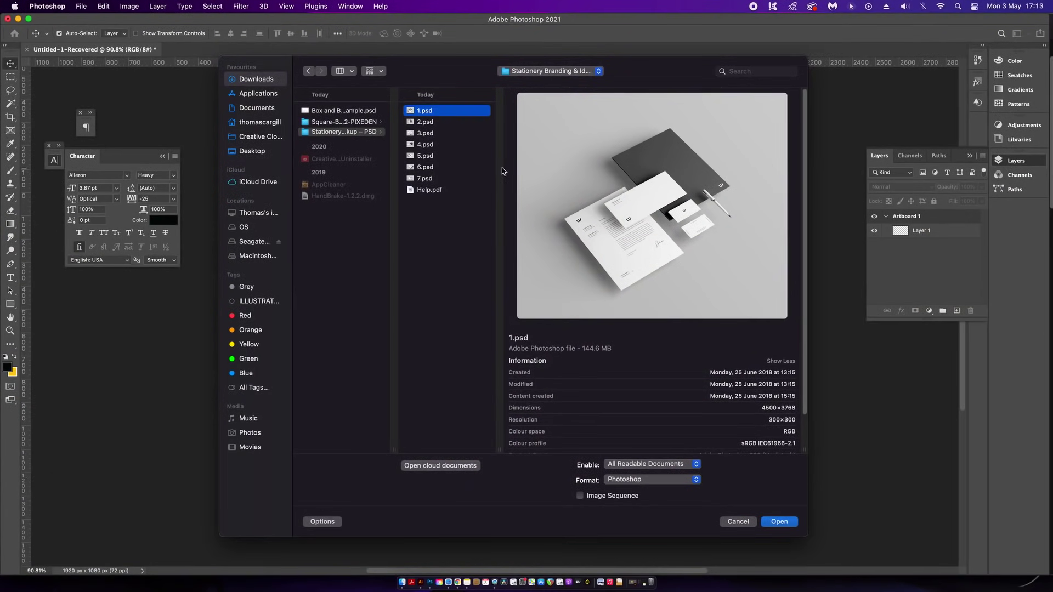
Preview 2.psd in the Stationery Branding folder.
{"action": "left_click", "coordinate": [431, 123]}
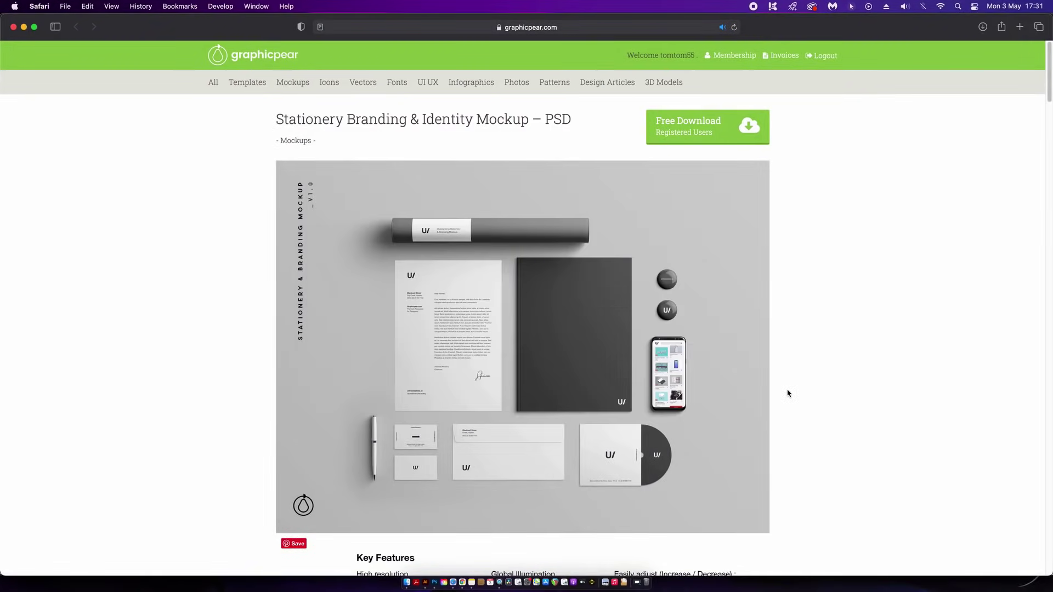
Request the free download of the Stationery Branding & Identity Mockup PSD on Graphicpear.
{"action": "left_click", "coordinate": [739, 130]}
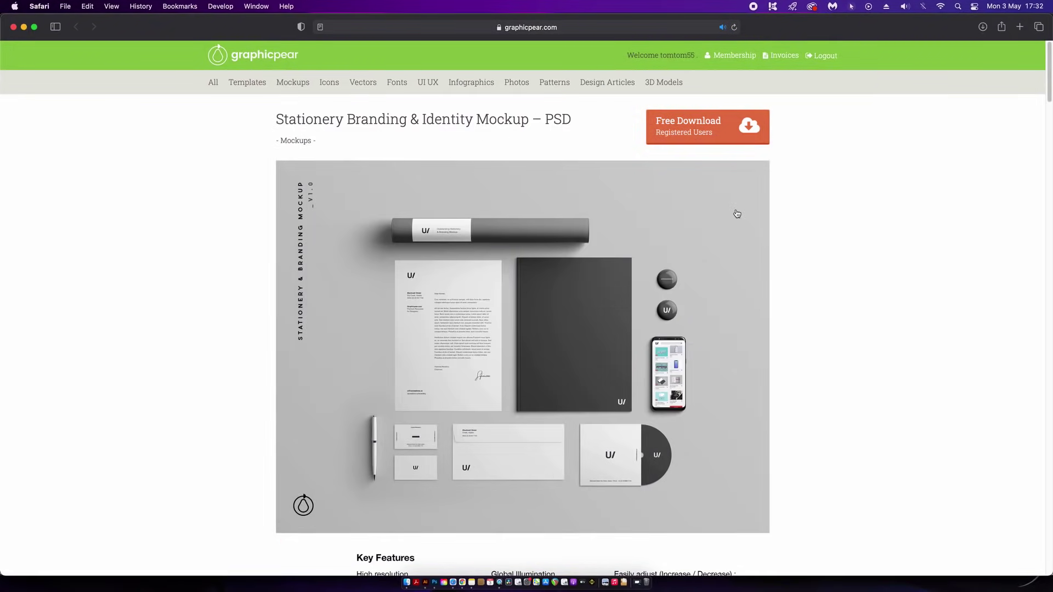
{"action": "scroll", "coordinate": [844, 326], "scroll_direction": "down", "scroll_amount": 6}
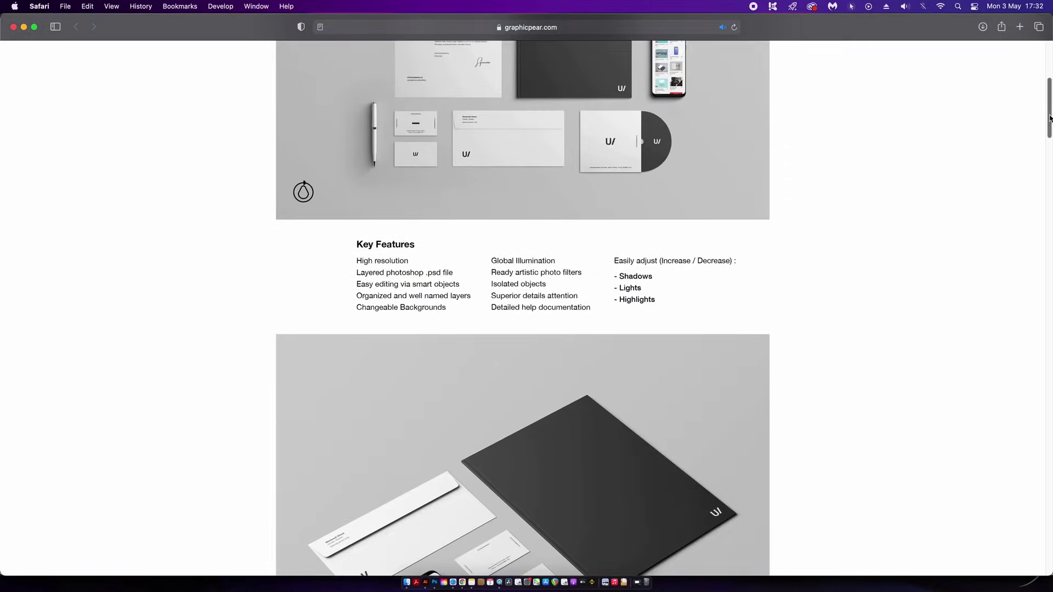
{"action": "left_click_drag", "start_coordinate": [1050, 118], "coordinate": [1051, 265]}
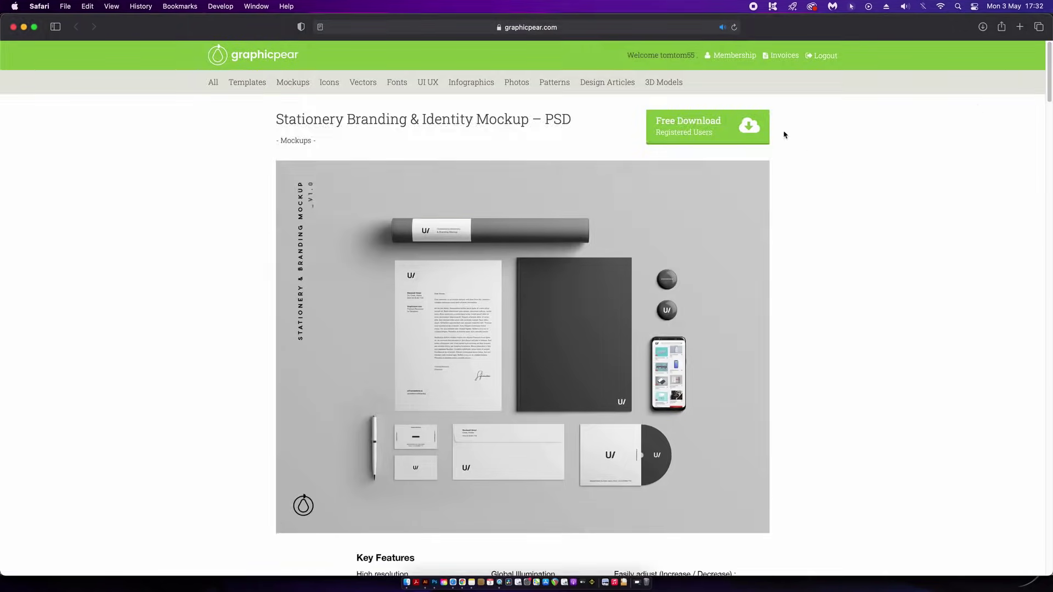
{"action": "left_click", "coordinate": [746, 129]}
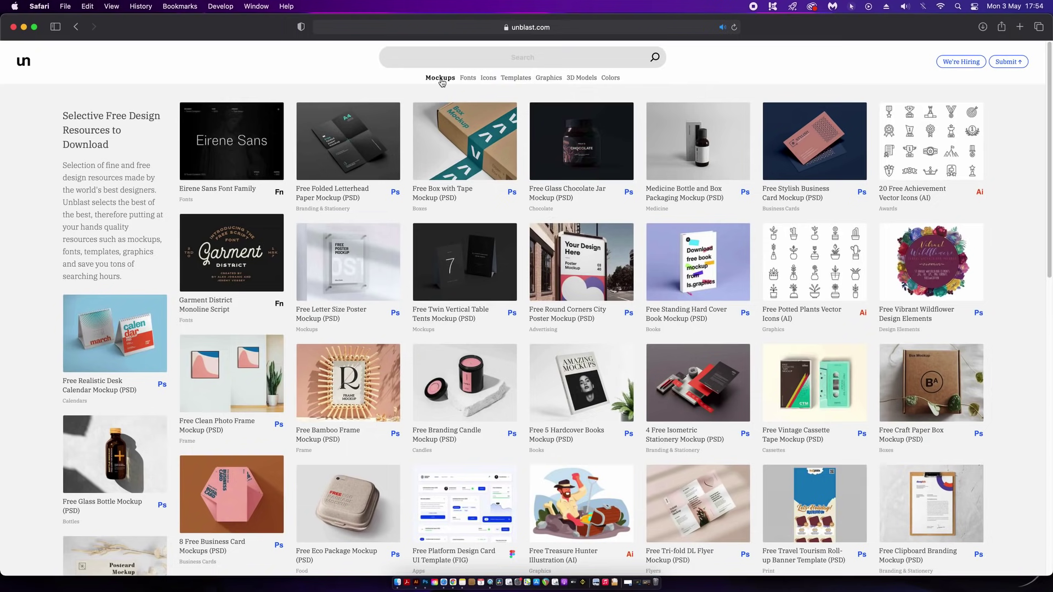
Browse Unblast's Mockups category and download the Free Mini Glass Water Bottle Mockup.
{"action": "left_click", "coordinate": [441, 79]}
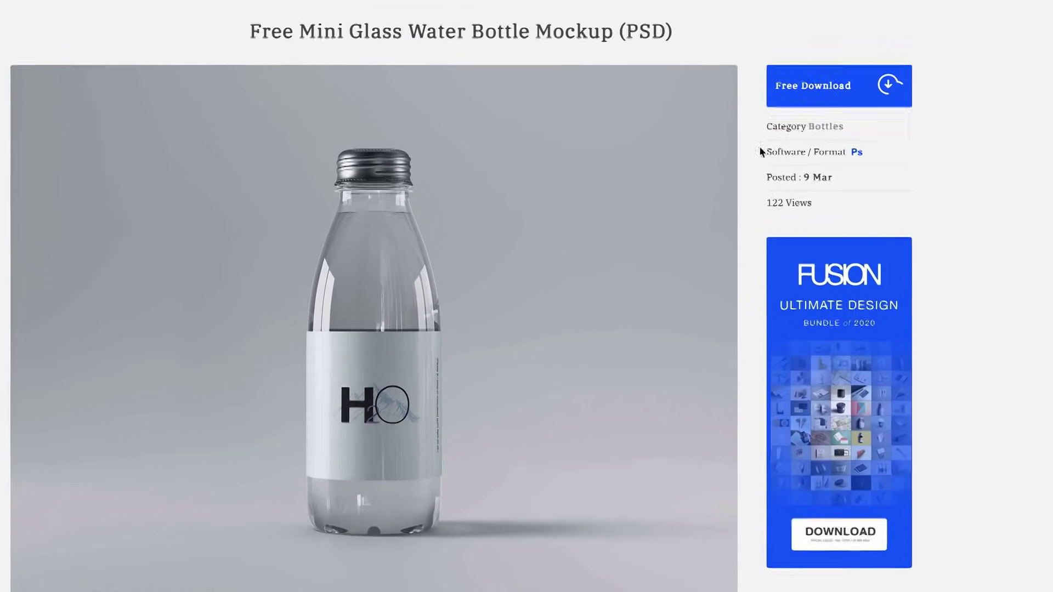
{"action": "left_click", "coordinate": [829, 88]}
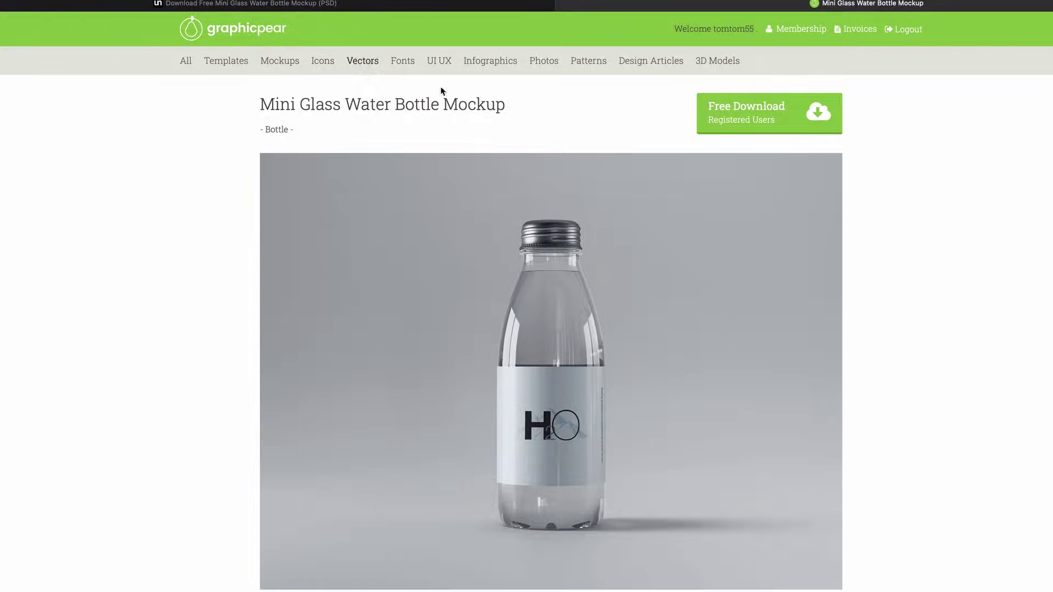
Scroll through the similar bottle mockups while the download countdown finishes.
{"action": "scroll", "coordinate": [551, 302], "scroll_direction": "down", "scroll_amount": 15}
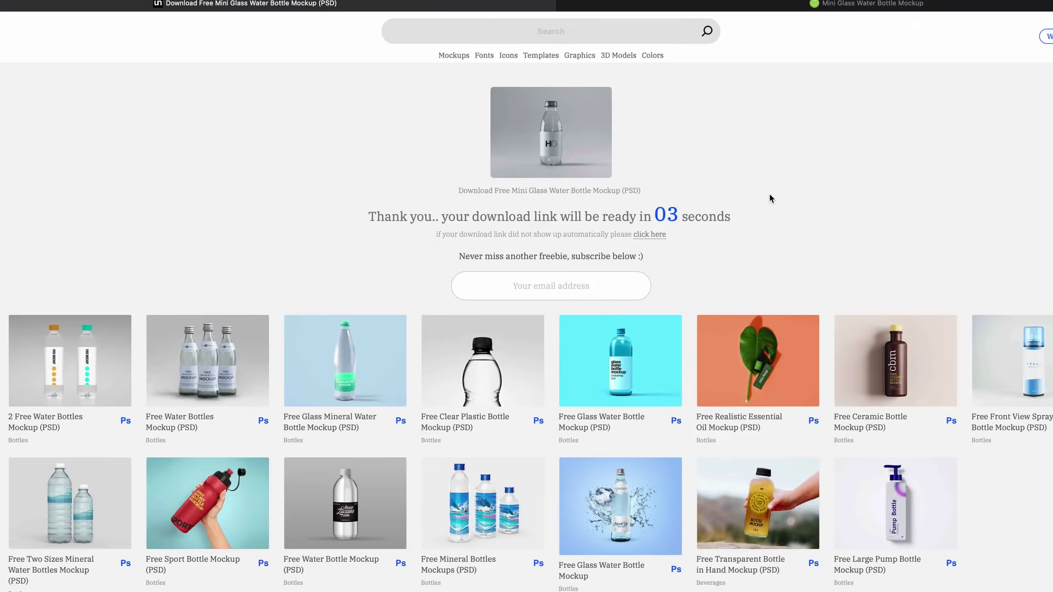
{"action": "scroll", "coordinate": [770, 199], "scroll_direction": "down", "scroll_amount": 5}
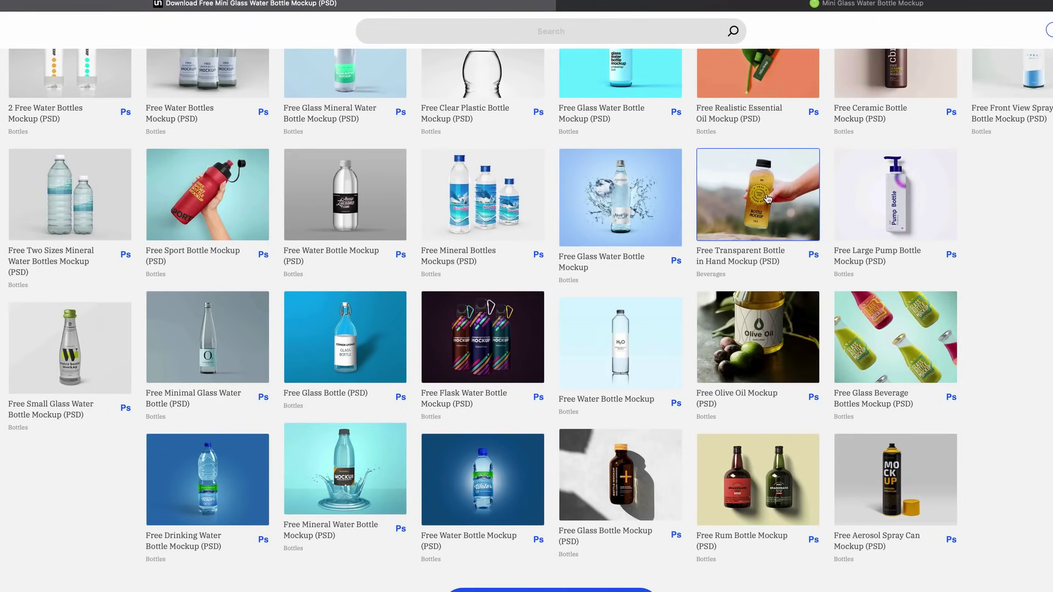
{"action": "scroll", "coordinate": [771, 199], "scroll_direction": "down", "scroll_amount": 2}
{"action": "scroll", "coordinate": [753, 193], "scroll_direction": "up", "scroll_amount": 6}
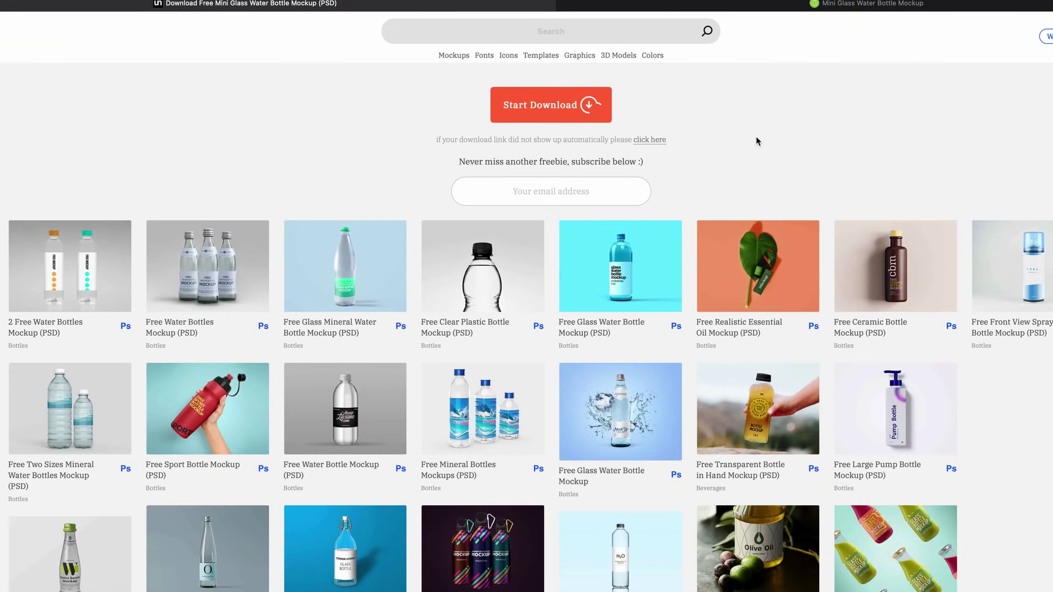